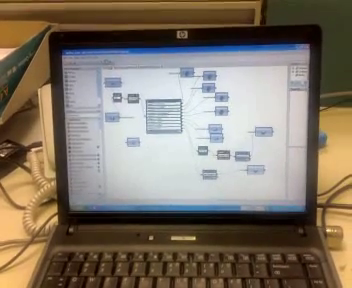
- Open the large list node's window on top of the VPL activity diagram
double_click(170, 110)
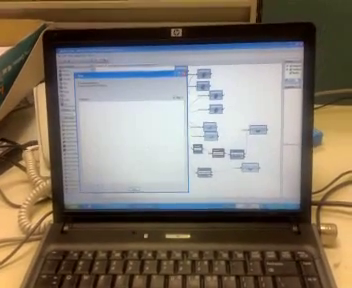